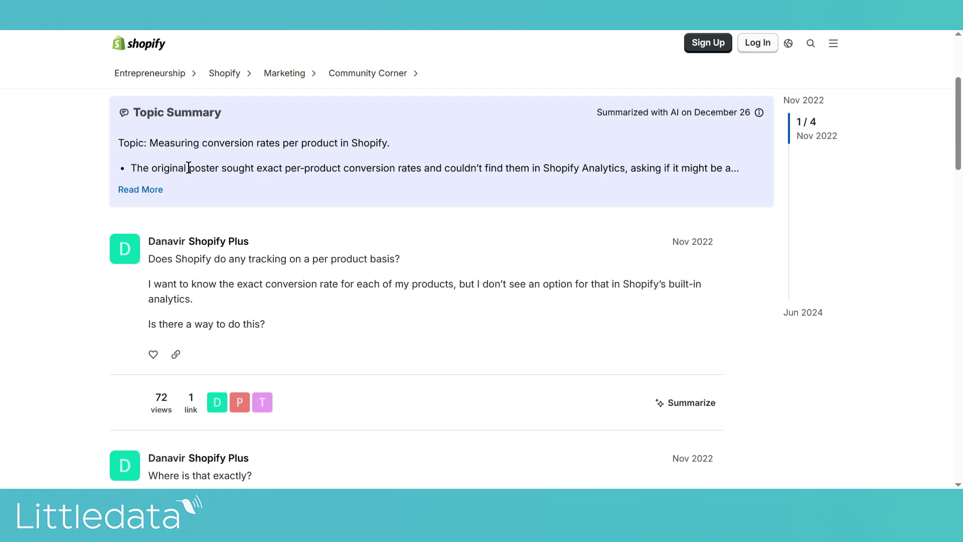
# - Read the topic summary about measuring conversion rates per product in Shopify
pyautogui.moveTo(189, 168); pyautogui.dragTo(421, 165)
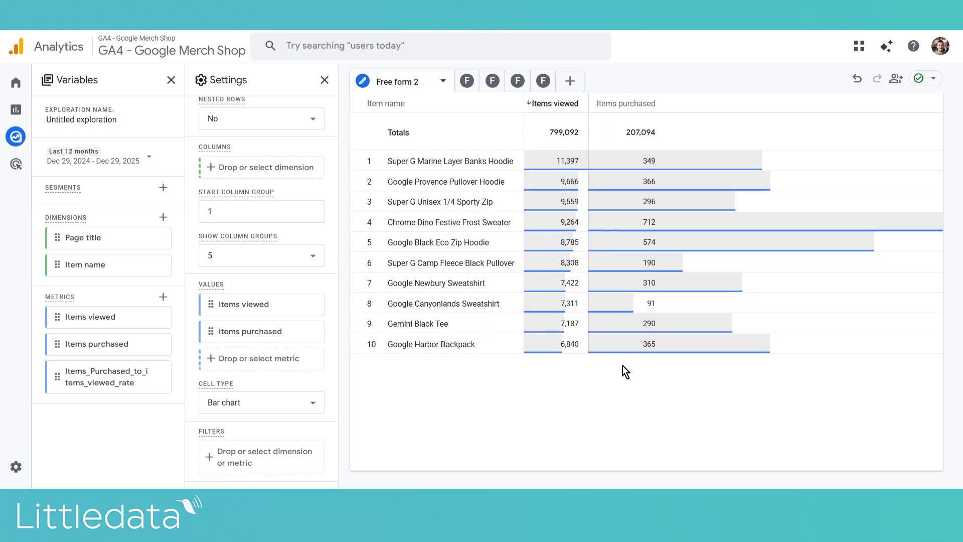
# - Examine items viewed and purchased for the Chrome Dino Festive Frost Sweater, and switch to the neighbouring free-form exploration
pyautogui.moveTo(389, 222); pyautogui.dragTo(493, 222)
pyautogui.click(504, 233)
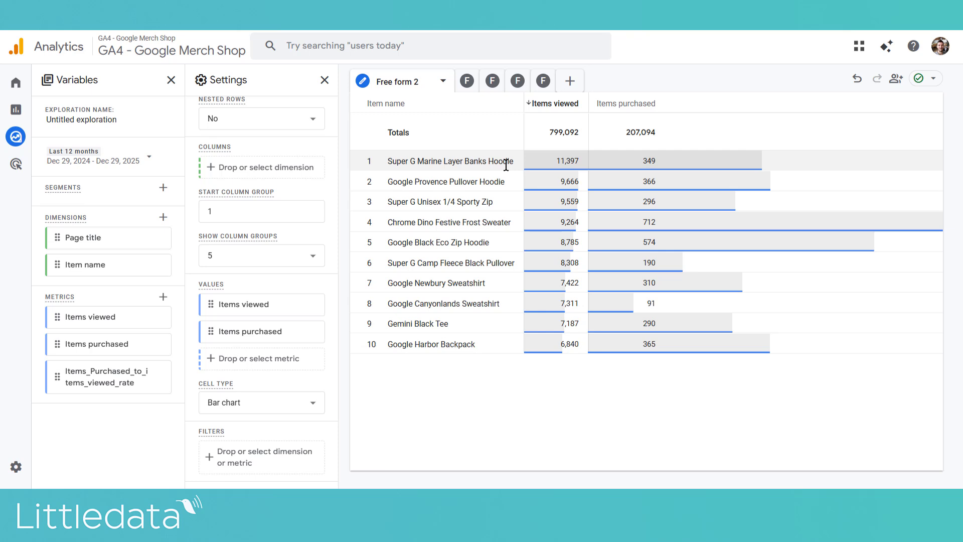
pyautogui.click(469, 83)
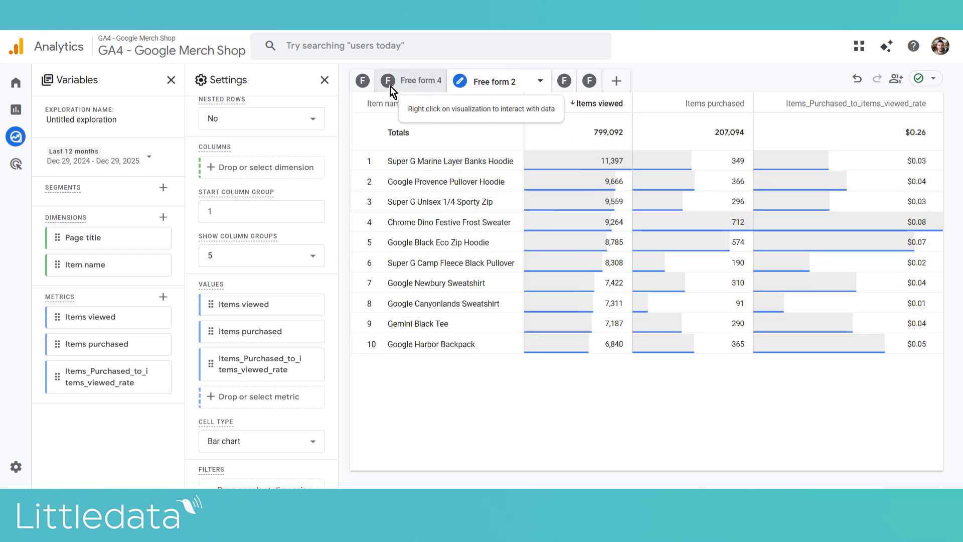
# - Add Items viewed and Items purchased as values in the Free form 4 exploration of Items_Purchased_to_items_viewed_rate
pyautogui.click(390, 87)
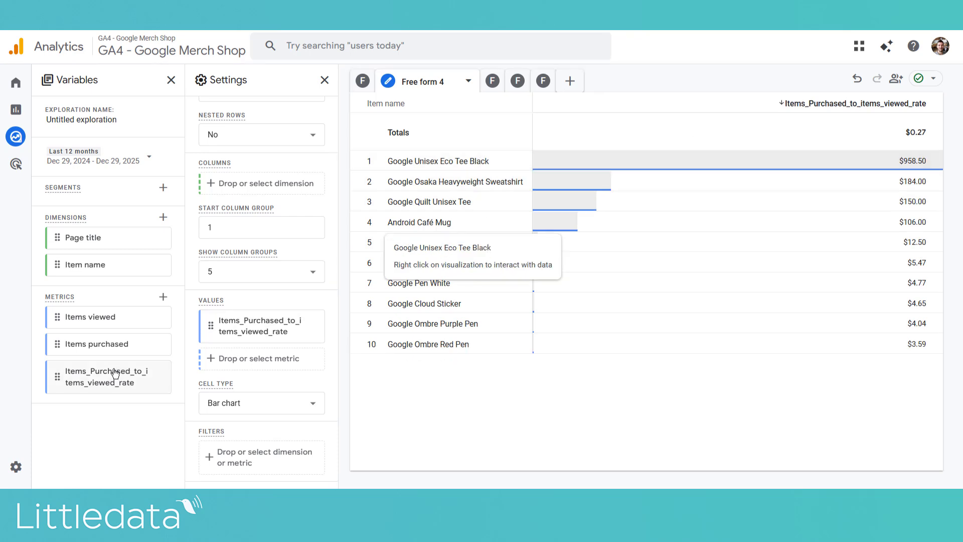
pyautogui.doubleClick(113, 315)
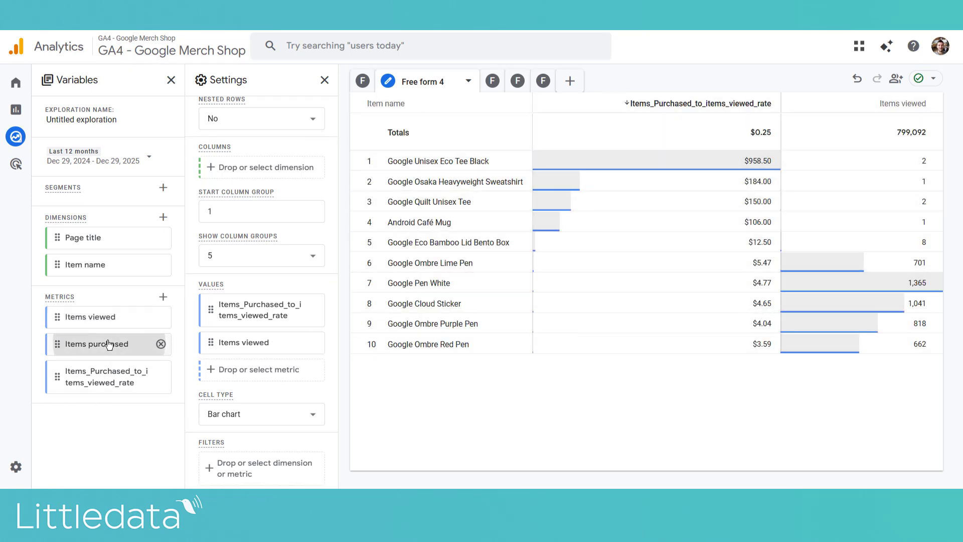
pyautogui.doubleClick(109, 345)
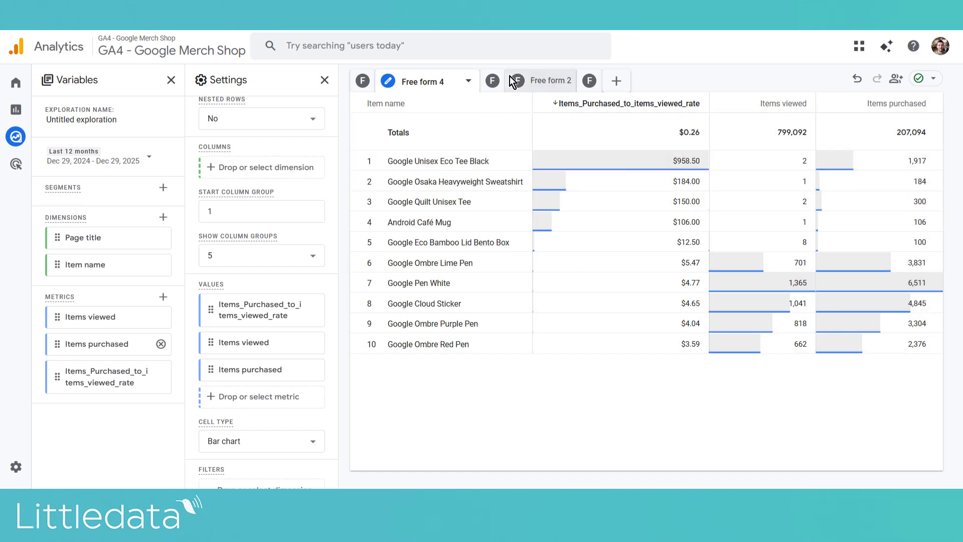
# - Open the Free form 2 scatter plot and inspect high-view products such as Google Eco Tee White, Android Googler Figurine and the Chrome Dino items
pyautogui.click(502, 88)
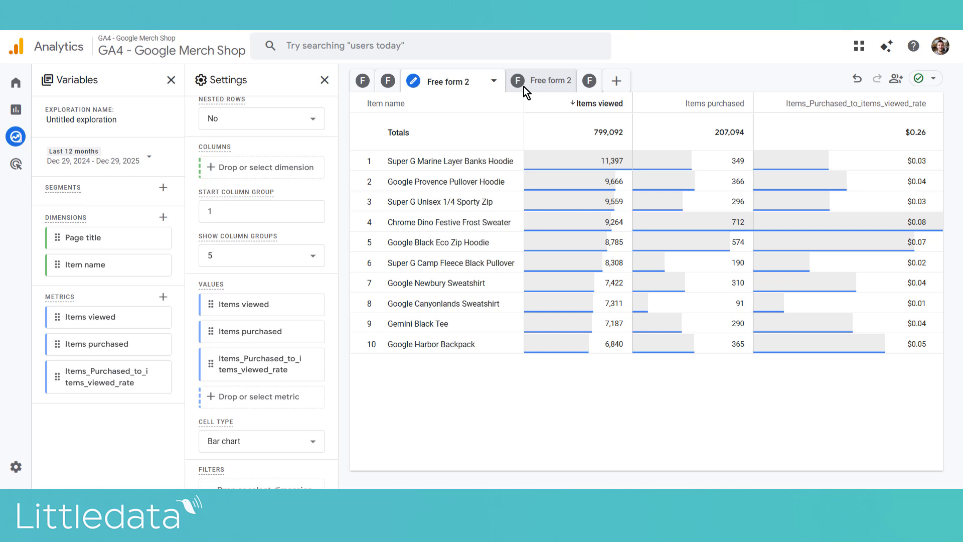
pyautogui.click(524, 86)
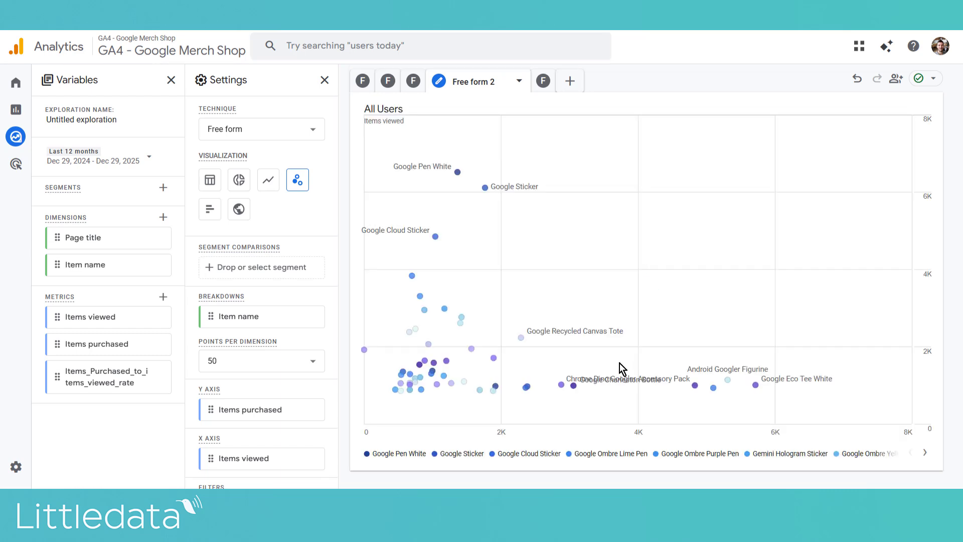
pyautogui.scroll(-3, 301, 360)
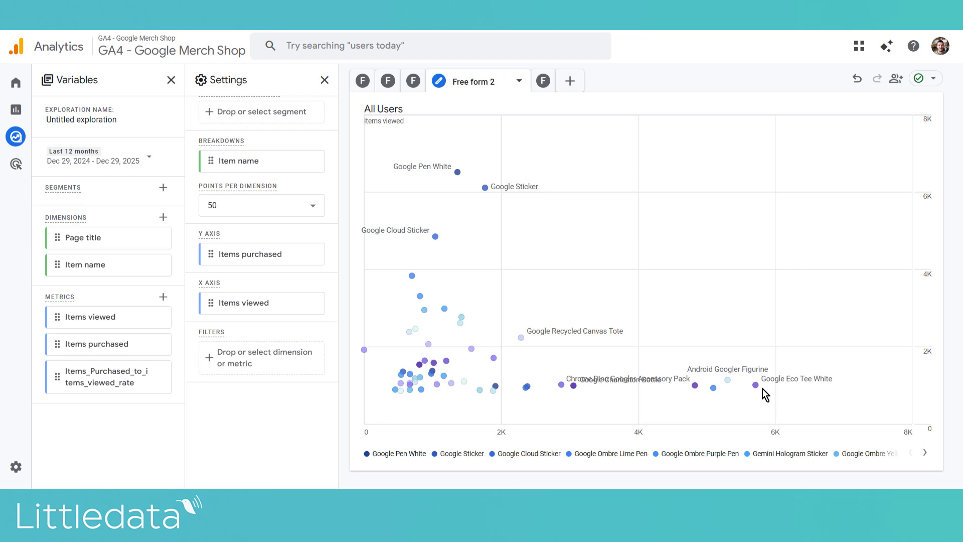
pyautogui.moveTo(757, 384)
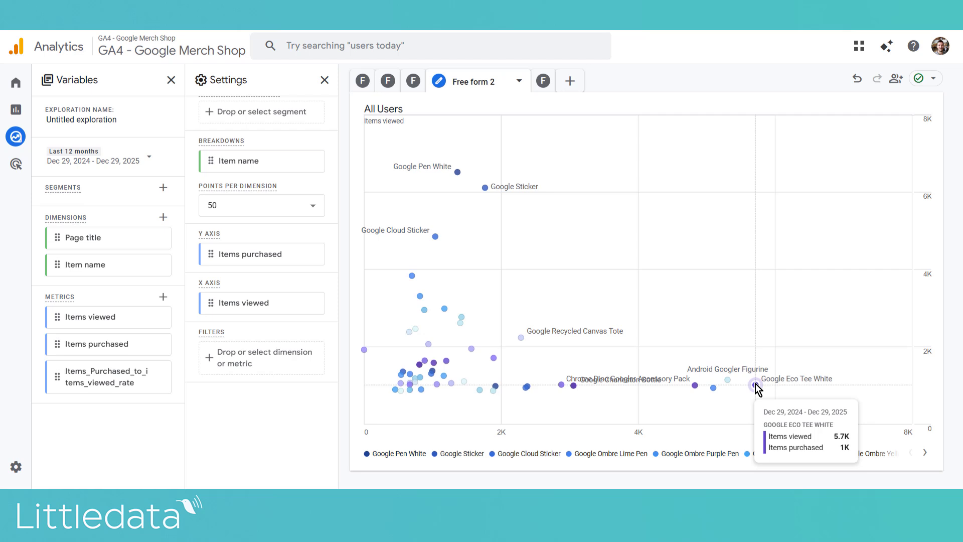
pyautogui.moveTo(458, 173)
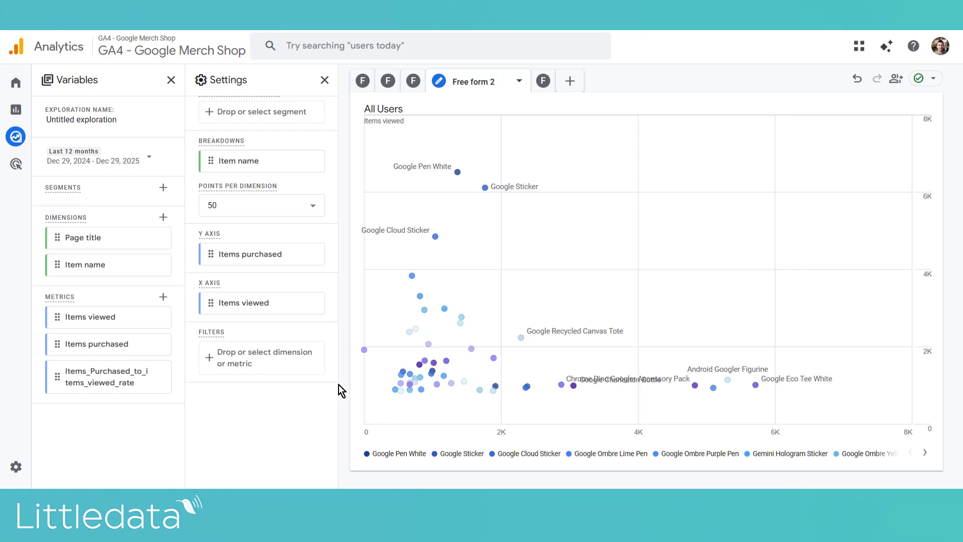
pyautogui.moveTo(366, 352)
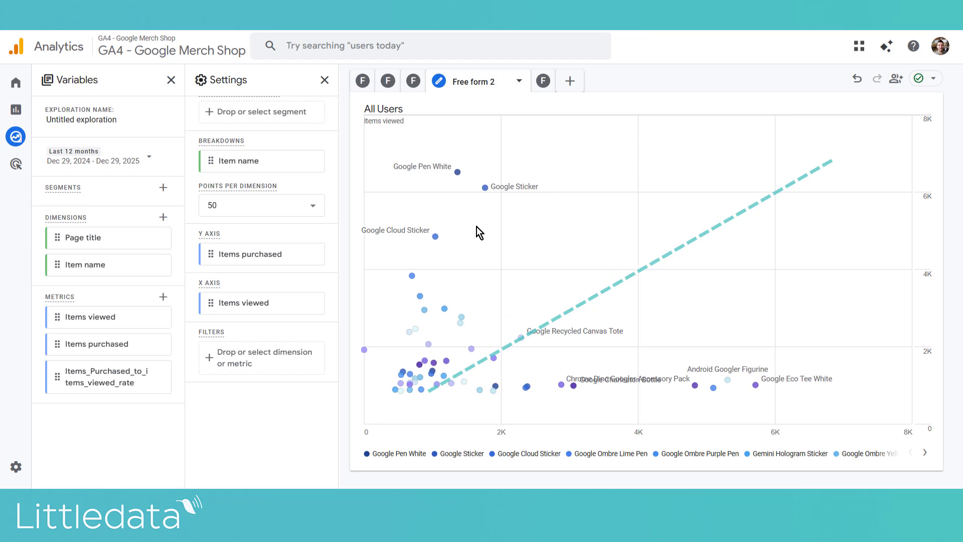
pyautogui.moveTo(444, 309)
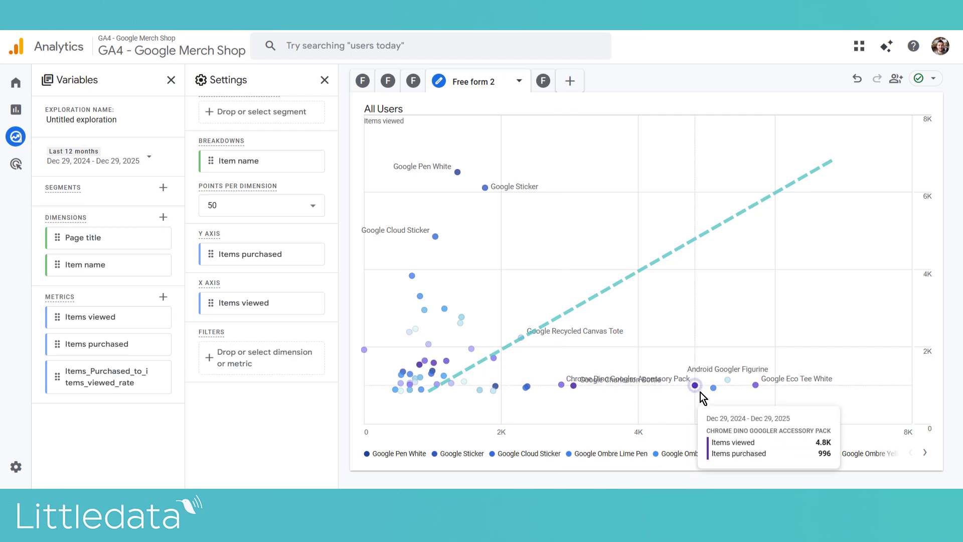
pyautogui.moveTo(726, 383)
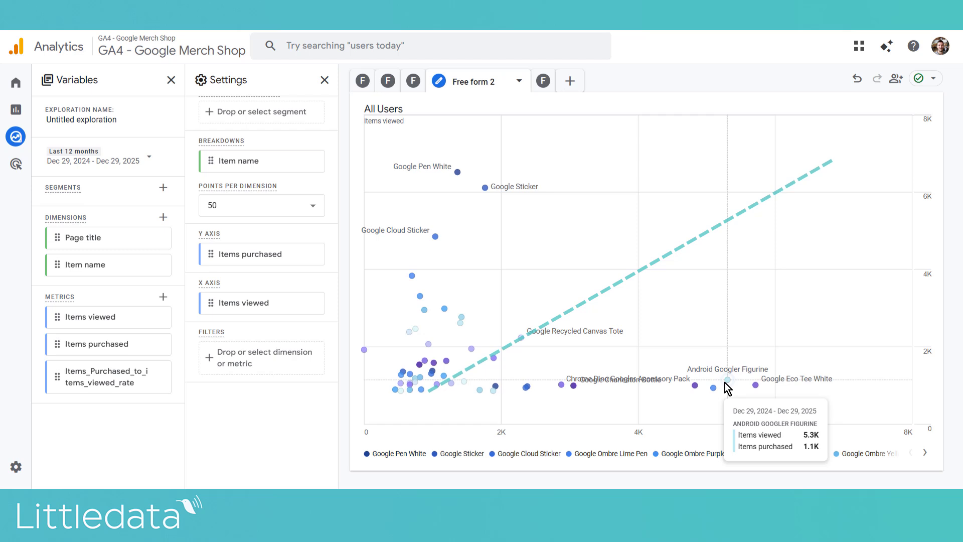
pyautogui.moveTo(697, 387)
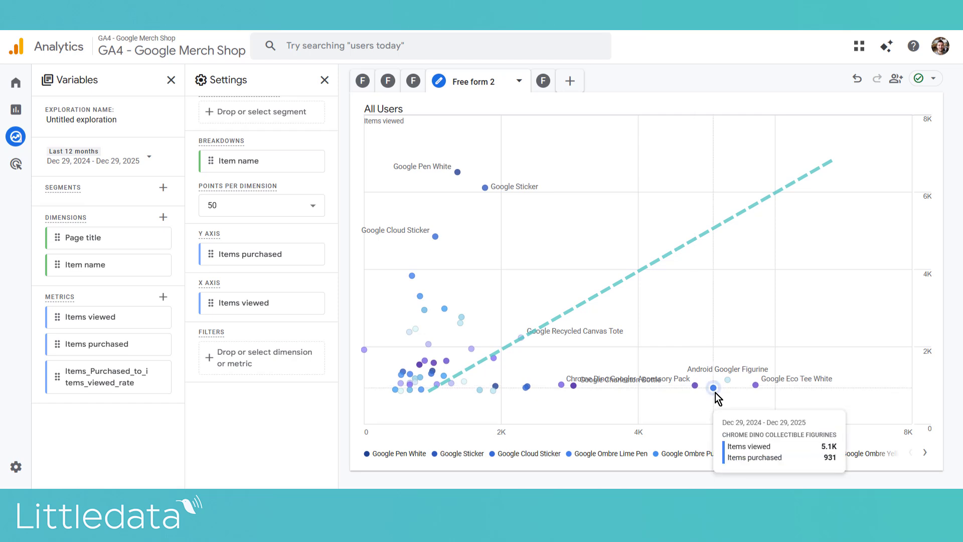
pyautogui.moveTo(758, 387)
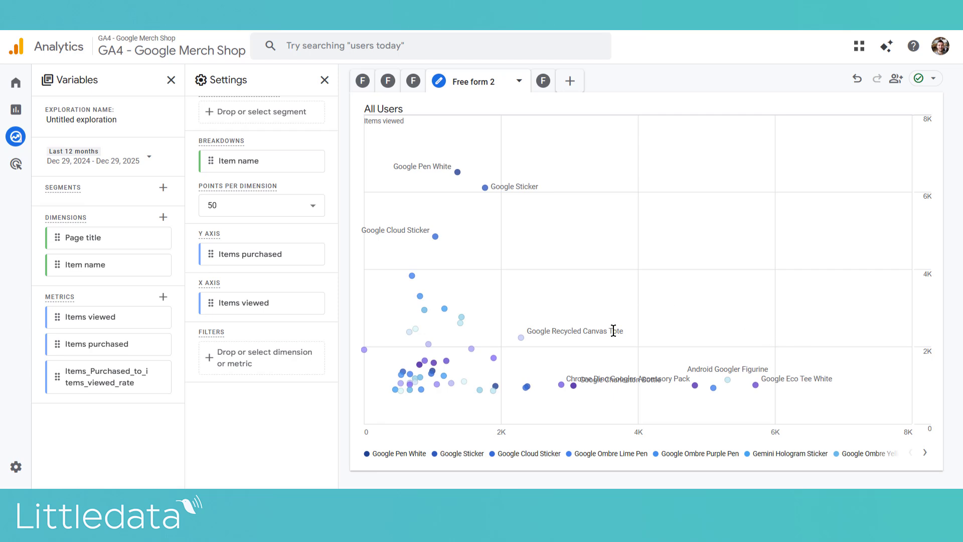
# - Filter the scatter plot to products with Items viewed ≥ 2000
pyautogui.click(257, 369)
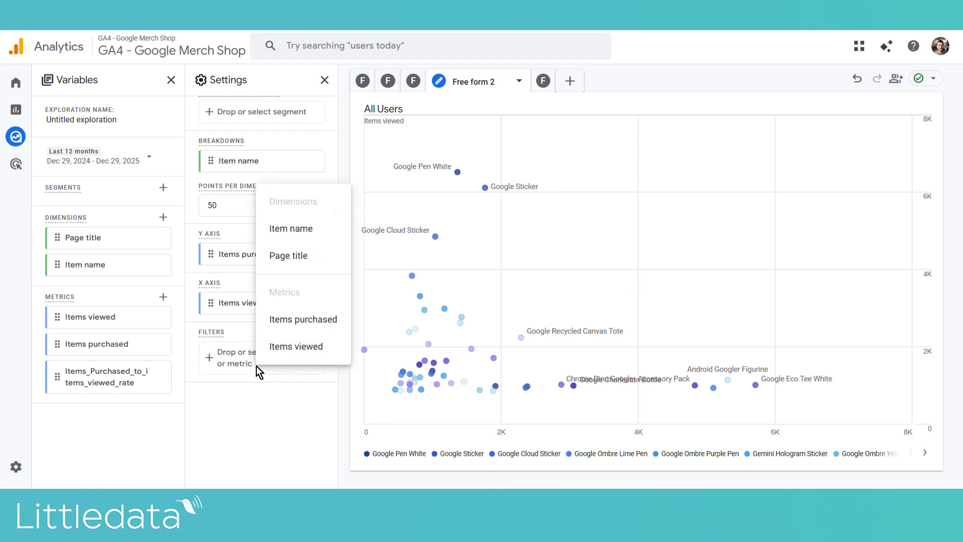
pyautogui.click(295, 347)
pyautogui.click(273, 404)
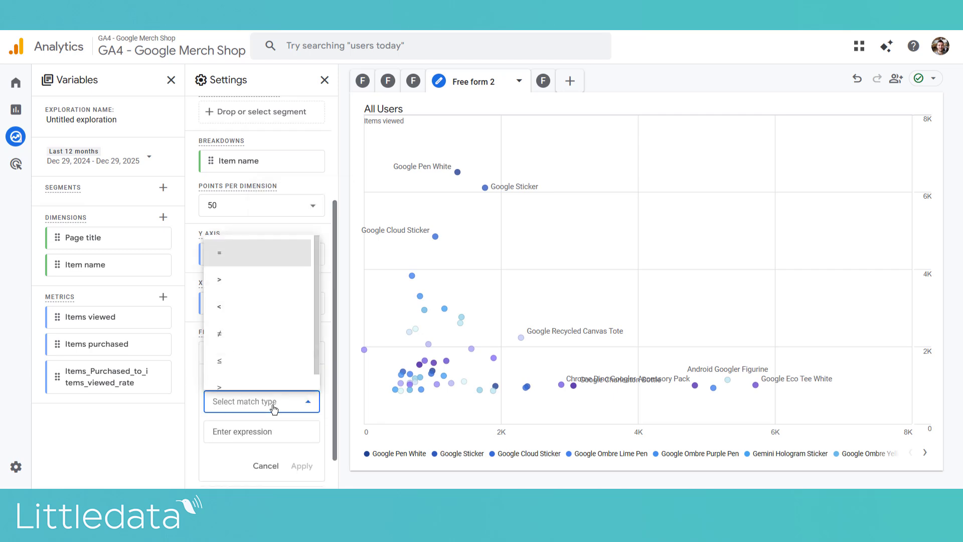
pyautogui.click(245, 388)
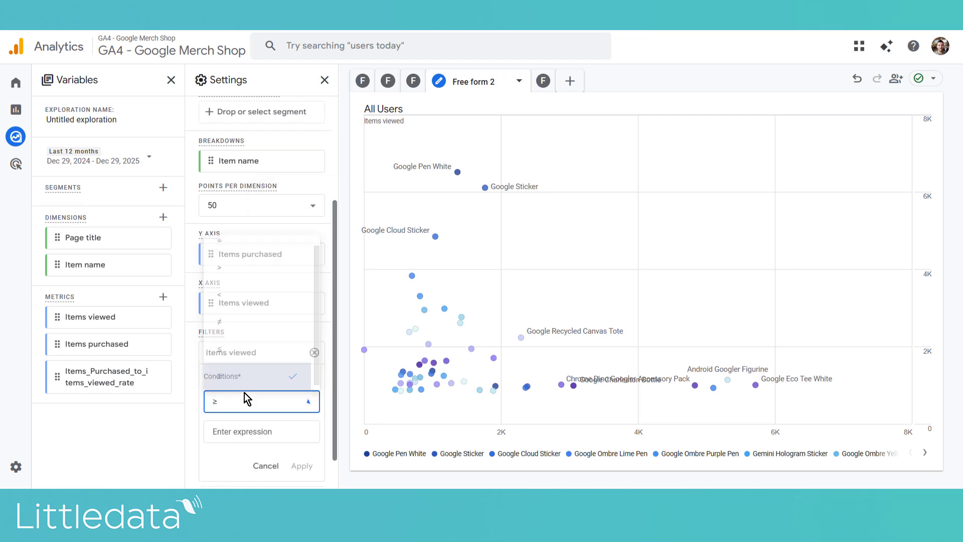
pyautogui.click(248, 425)
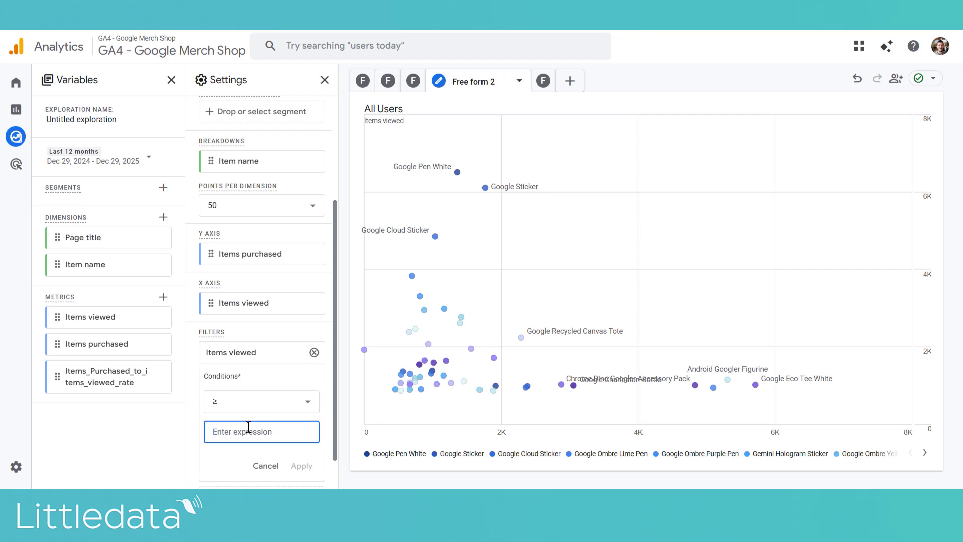
pyautogui.write('2000')
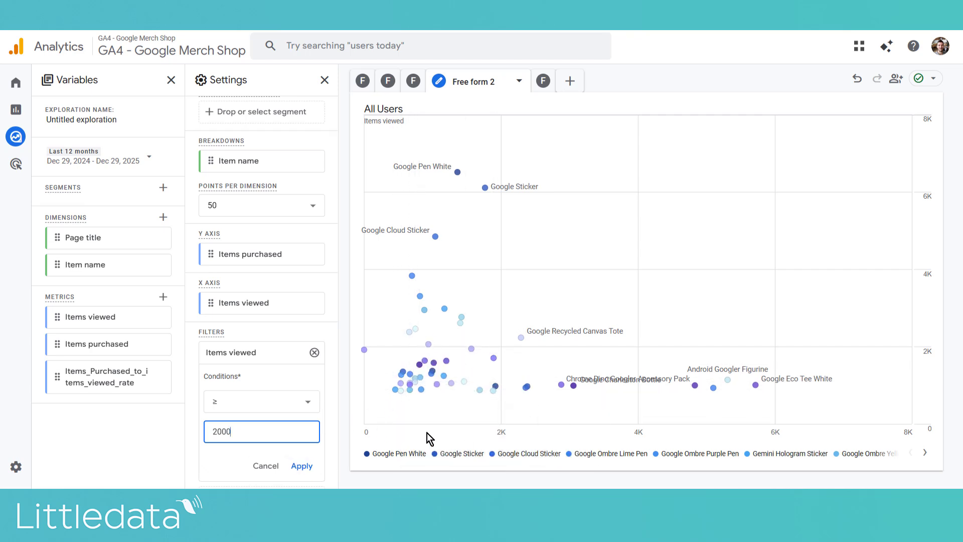
pyautogui.click(309, 467)
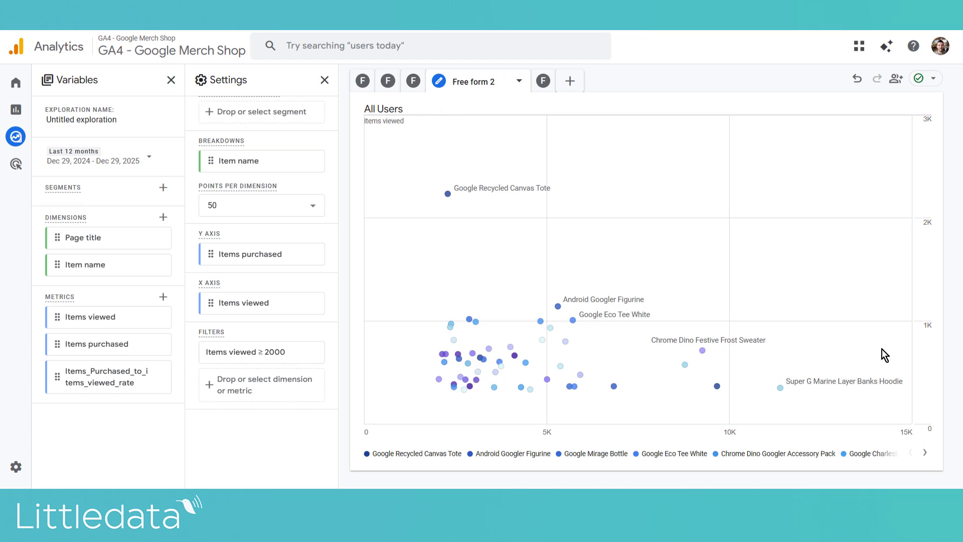
# - Inspect individual products in the filtered scatter plot, and open Funnel exploration 1 to view its settings
pyautogui.moveTo(496, 364)
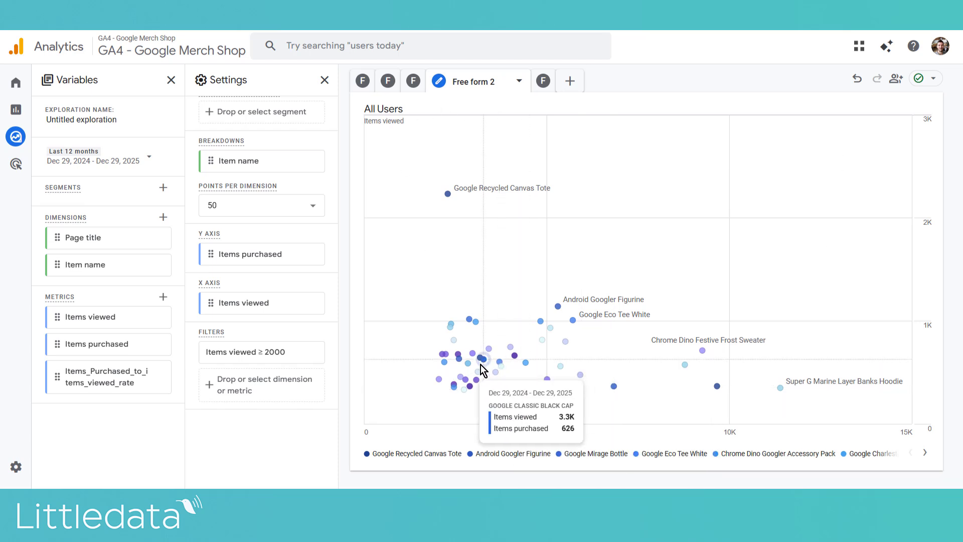
pyautogui.moveTo(459, 355)
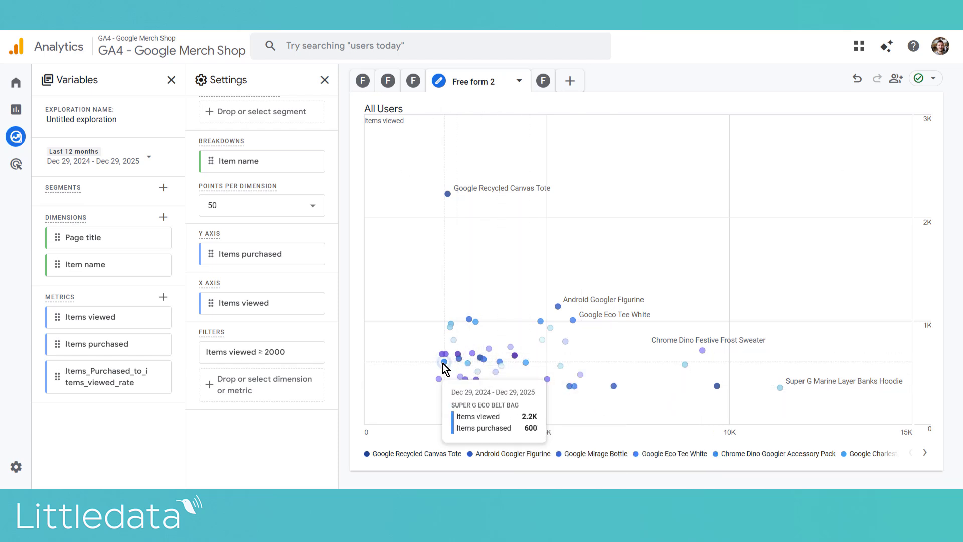
pyautogui.click(570, 80)
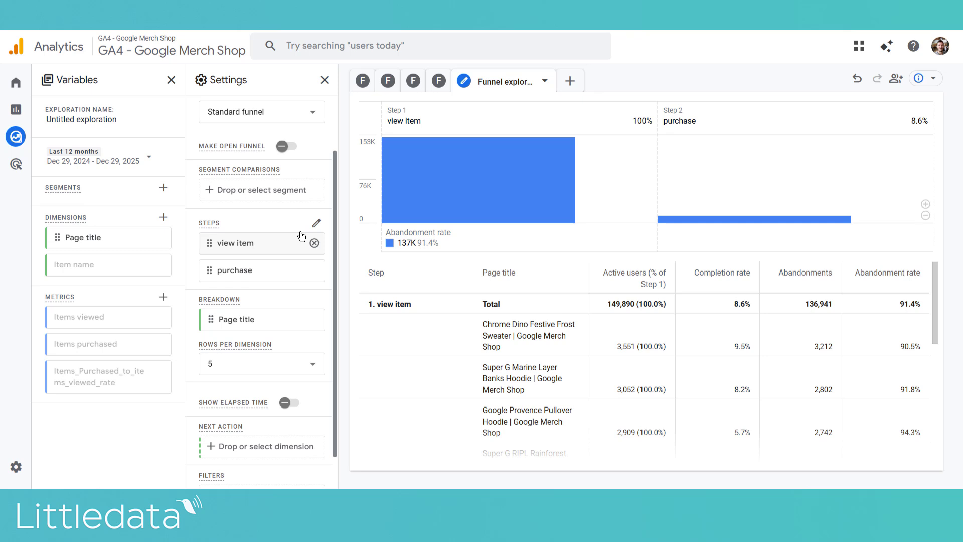
pyautogui.scroll(2, 297, 224)
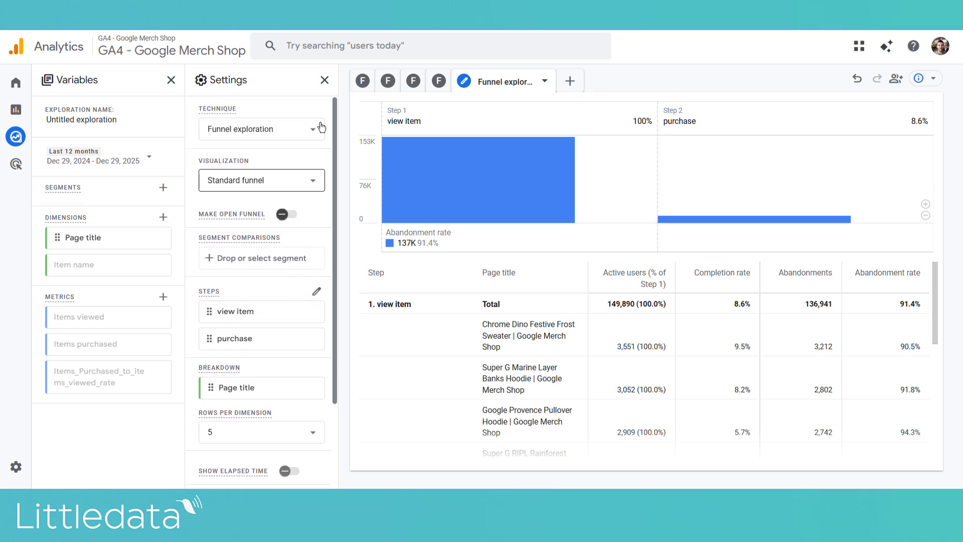
# - Add a new funnel exploration and view the conditions available for its first step, leaving the steps undefined
pyautogui.click(570, 81)
pyautogui.click(614, 159)
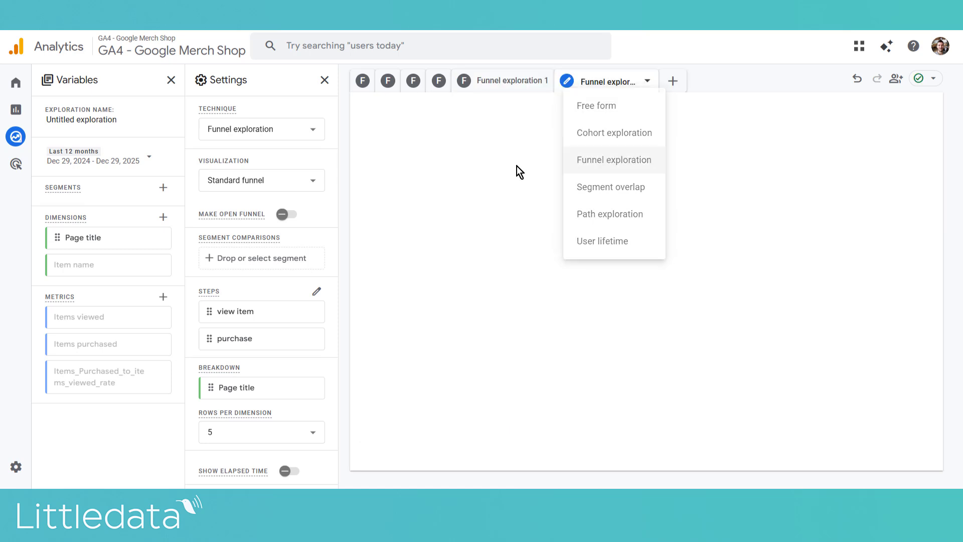
pyautogui.click(316, 291)
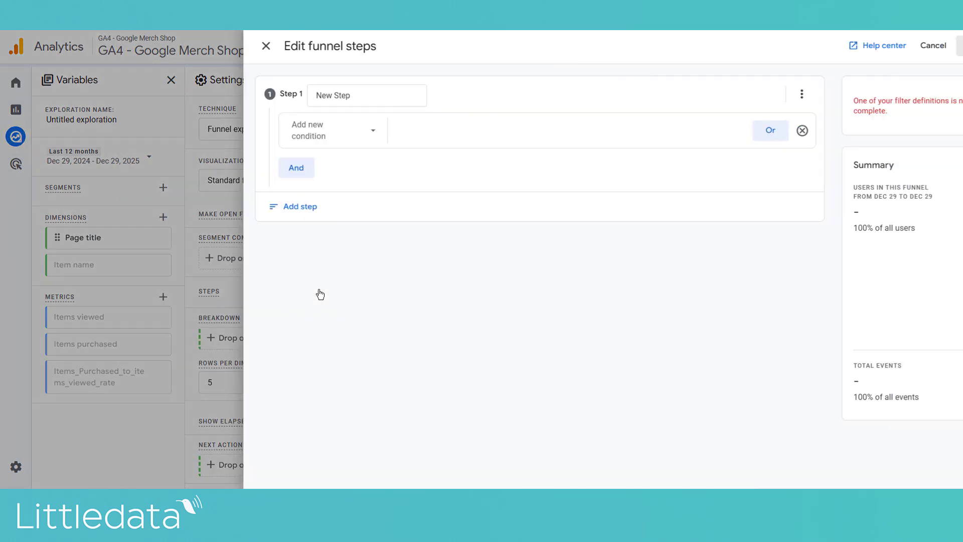
pyautogui.click(320, 134)
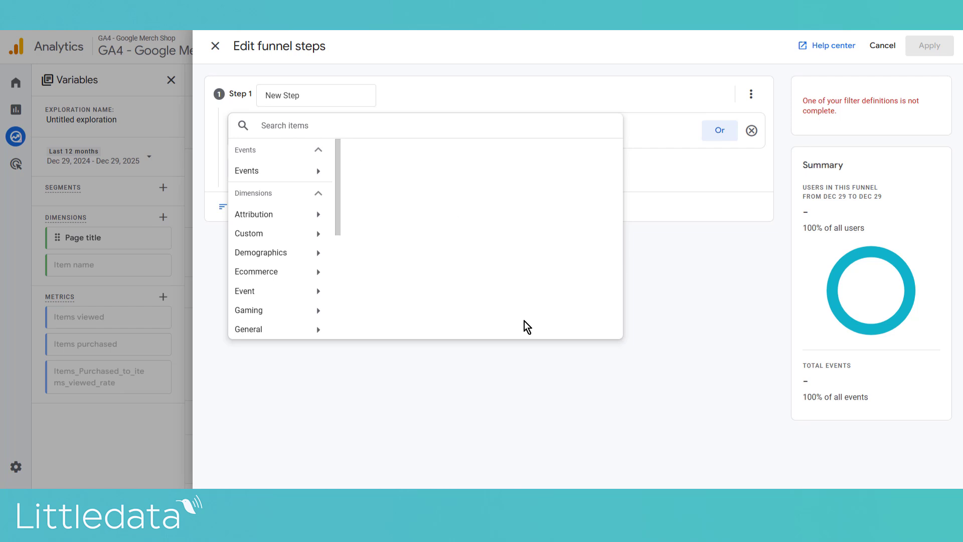
pyautogui.click(660, 368)
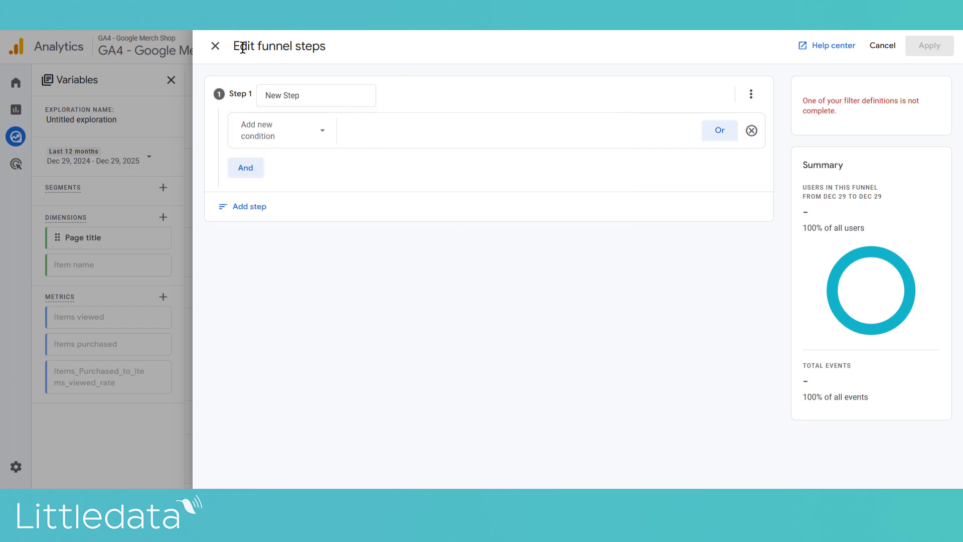
pyautogui.click(216, 46)
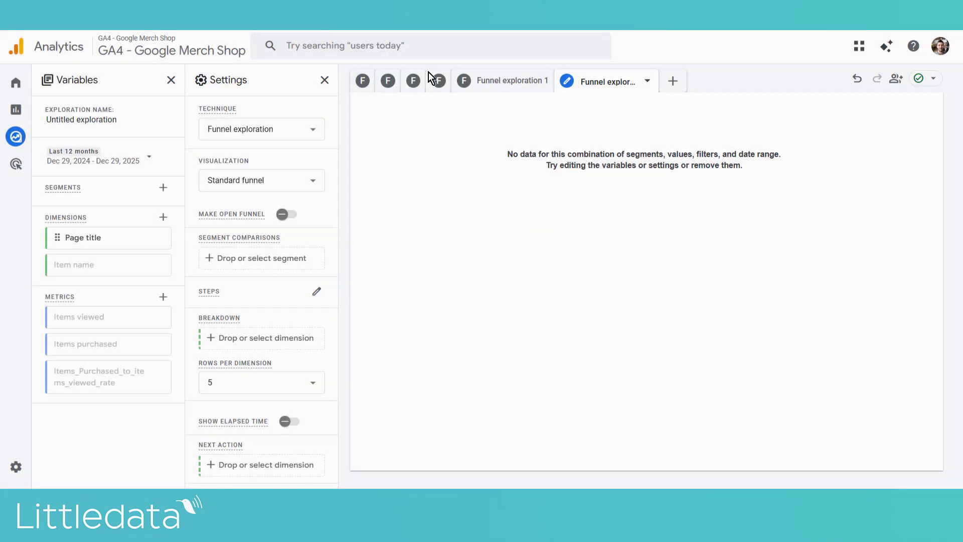
# - Review the view item and purchase step definitions of Funnel exploration 1, and its completion rates by page title
pyautogui.click(500, 78)
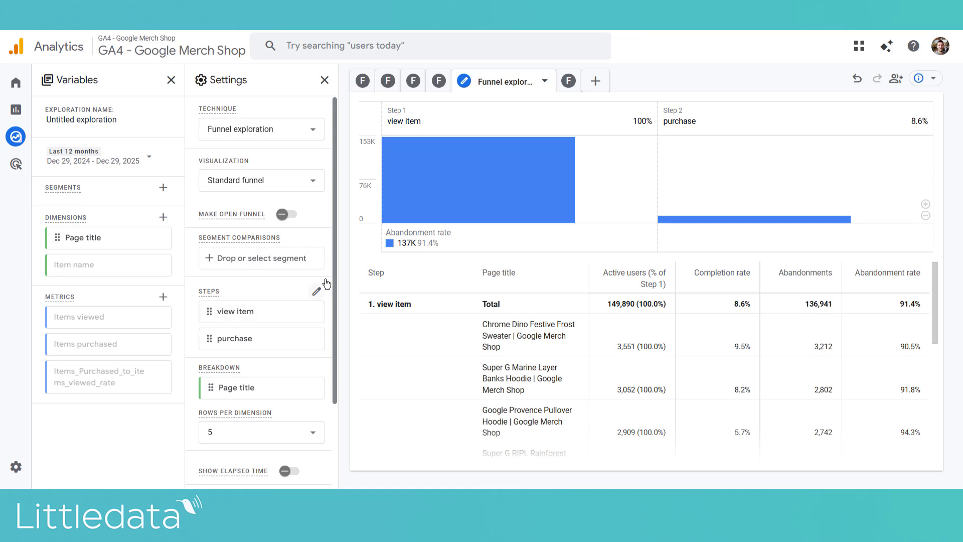
pyautogui.click(318, 293)
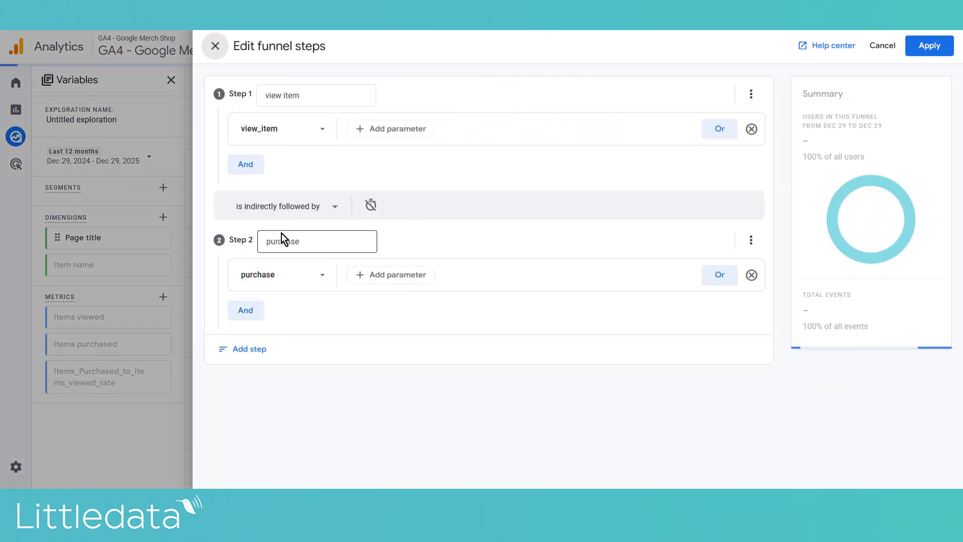
pyautogui.click(216, 46)
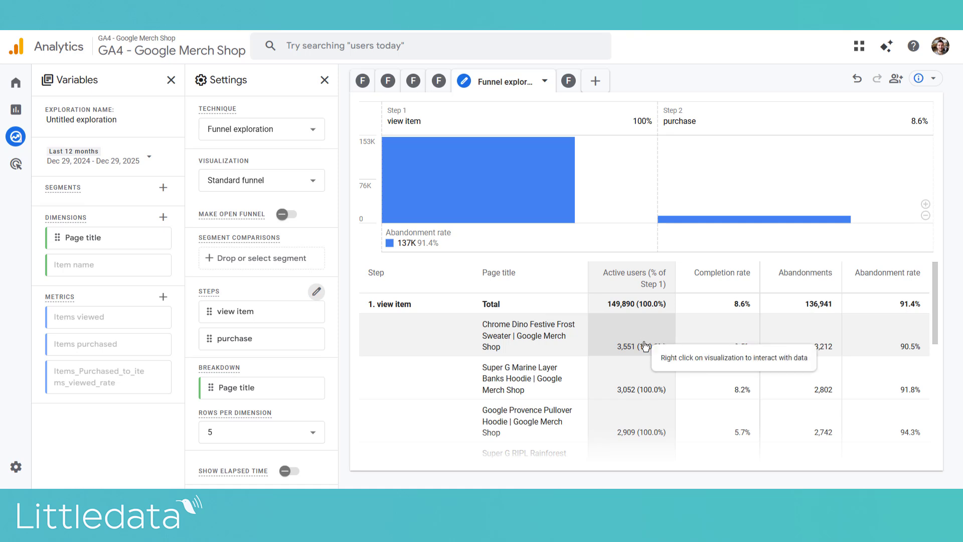
pyautogui.scroll(-3, 714, 379)
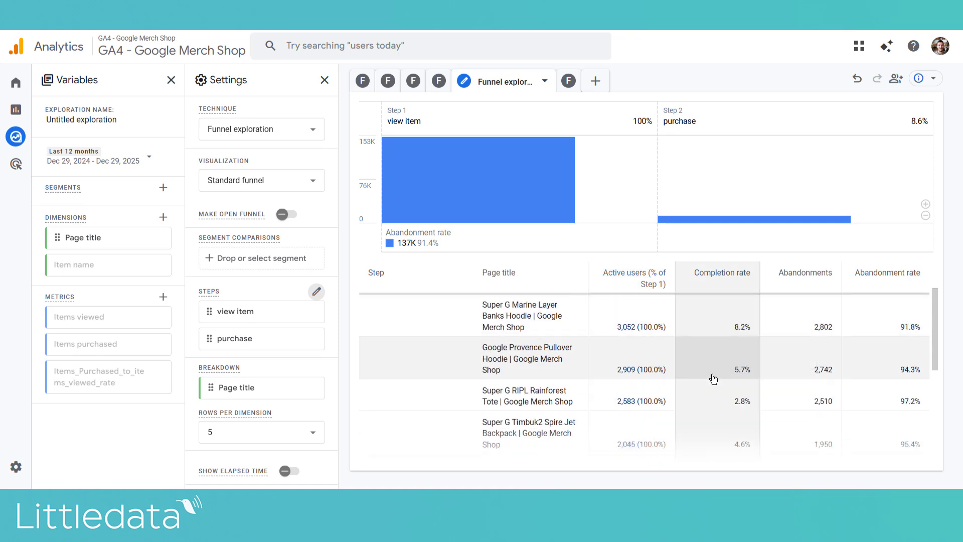
# - Set the funnel breakdown to show 15 rows per dimension
pyautogui.scroll(5, 498, 393)
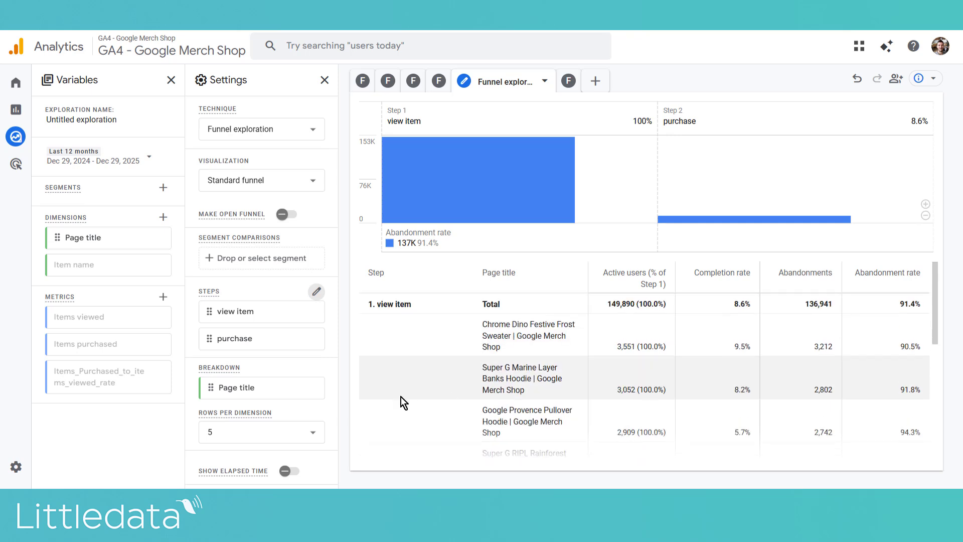
pyautogui.click(318, 431)
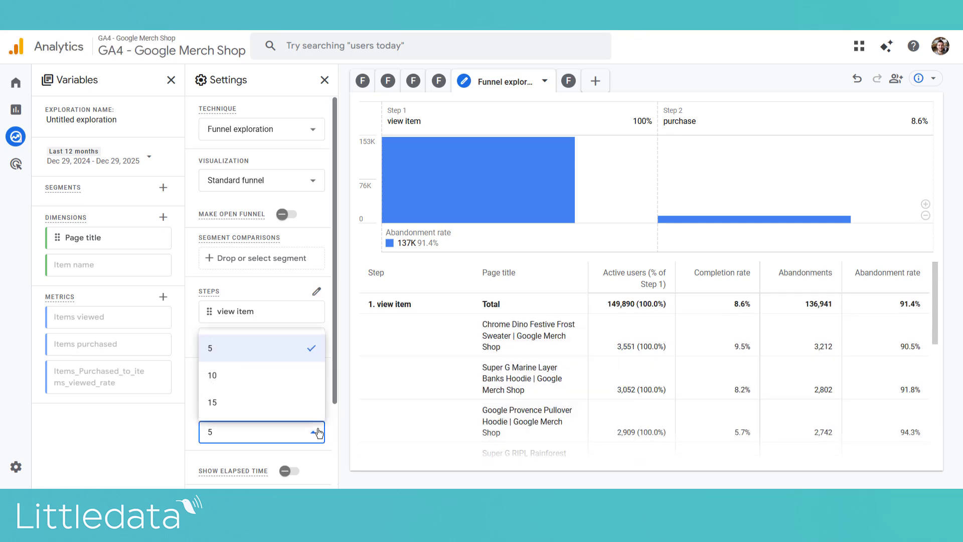
pyautogui.click(281, 408)
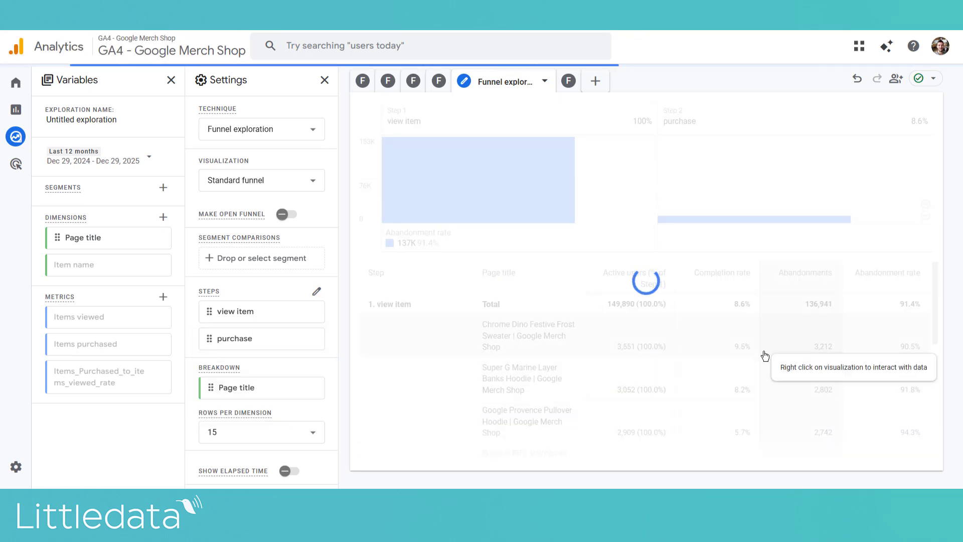
# - Examine the completion and abandonment rates by page title across the funnel table's view item and purchase steps
pyautogui.scroll(-1, 652, 382)
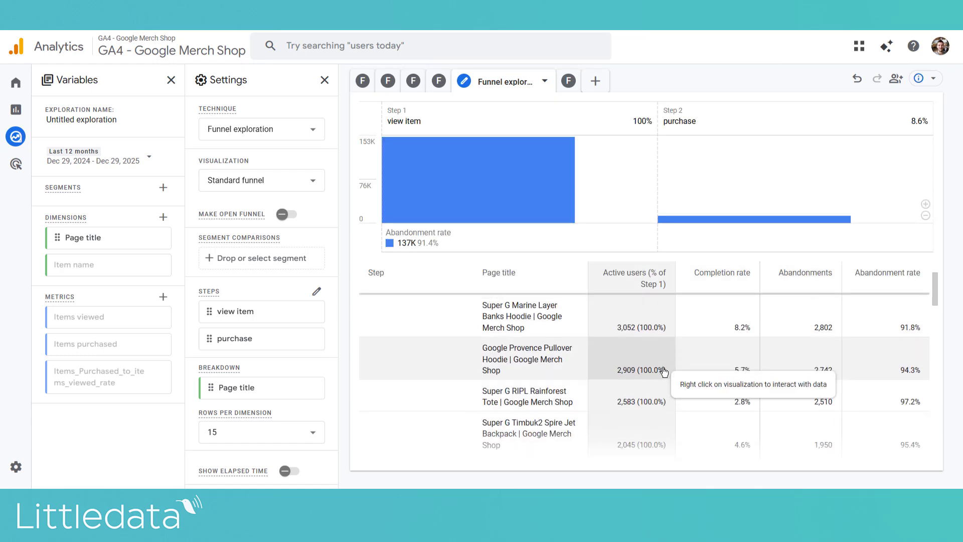
pyautogui.scroll(1, 552, 341)
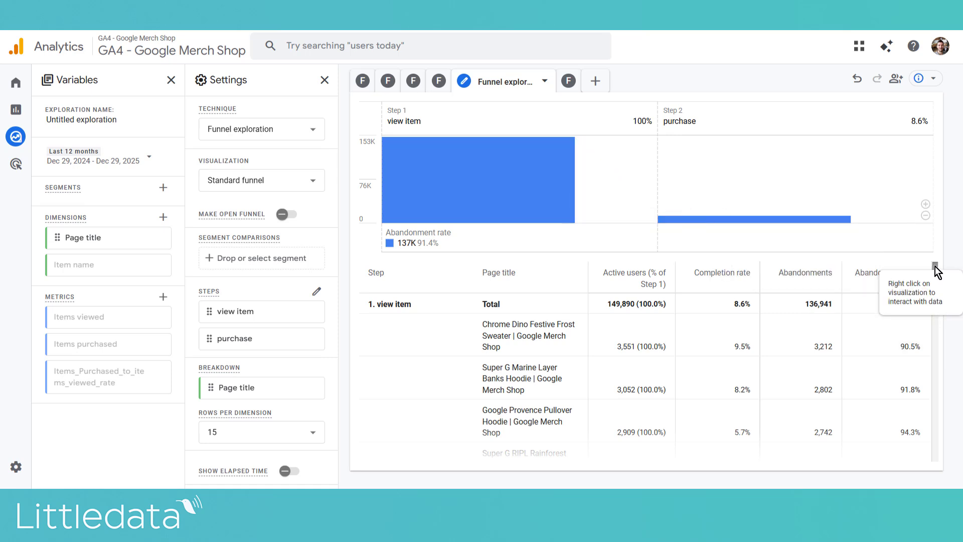
pyautogui.moveTo(935, 267); pyautogui.dragTo(942, 374)
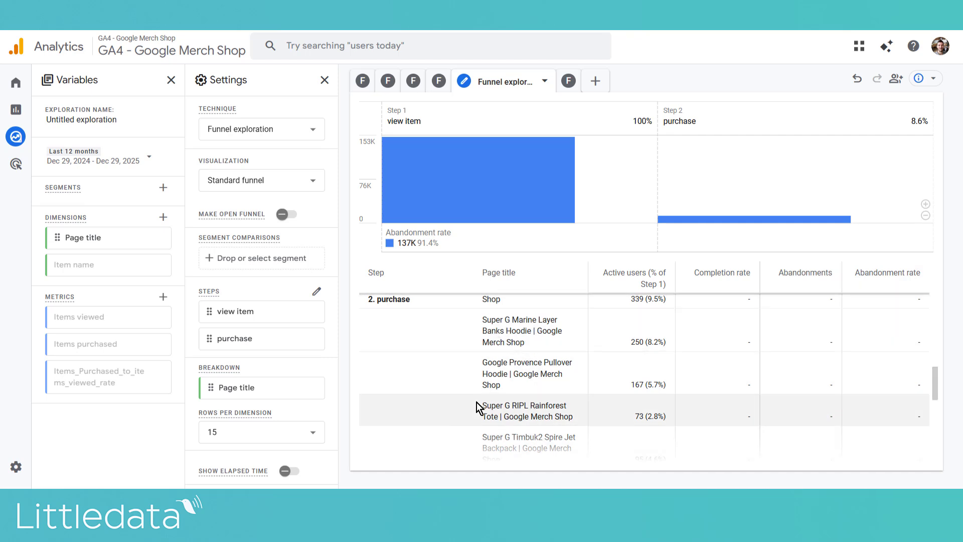
pyautogui.scroll(10, 640, 373)
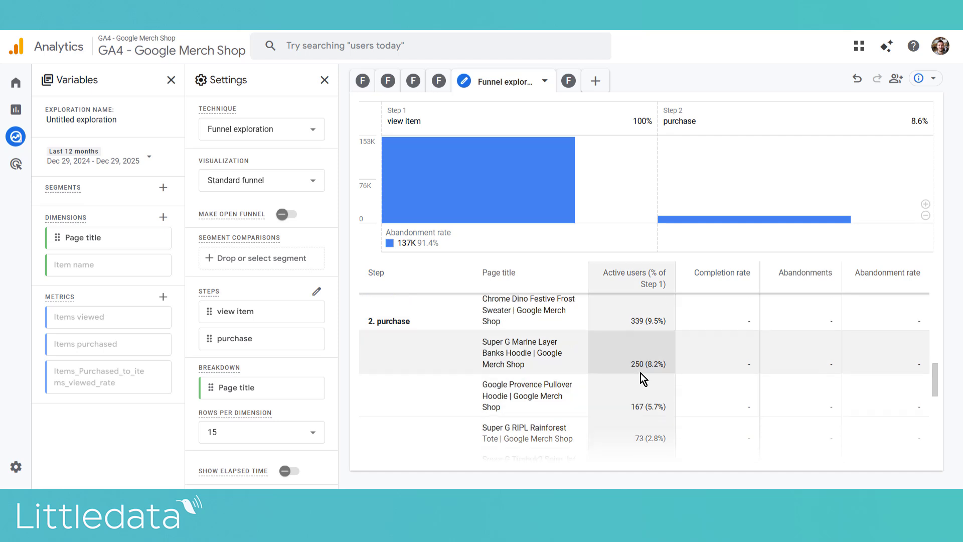
pyautogui.scroll(2, 642, 376)
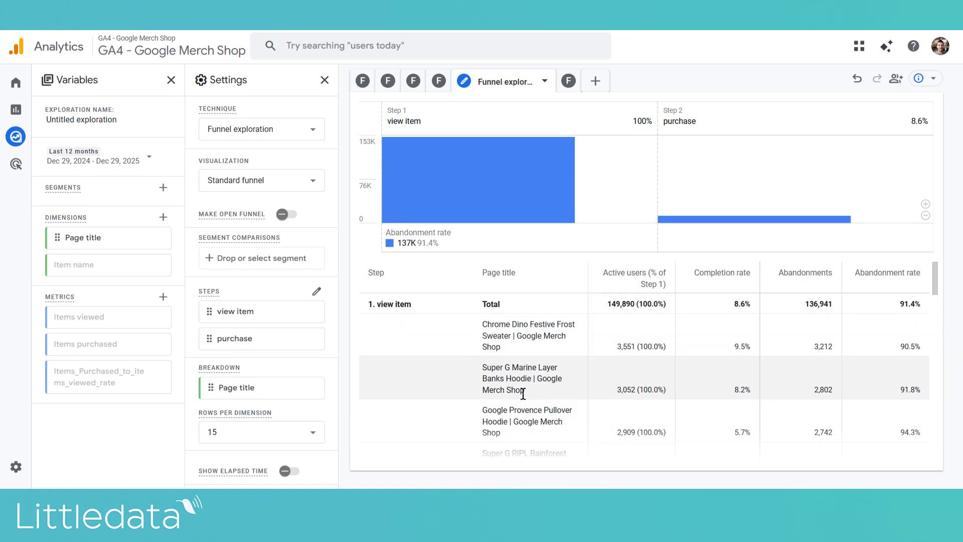
pyautogui.scroll(-1, 548, 363)
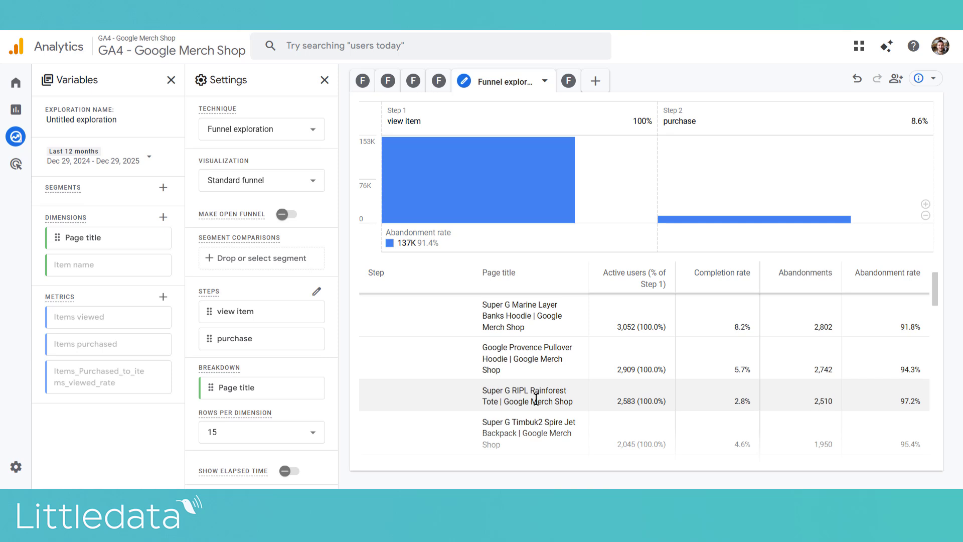
pyautogui.scroll(-8, 584, 350)
# - Search the dimensions for "sess" and add Session medium and Session source to the exploration
pyautogui.scroll(-2, 261, 281)
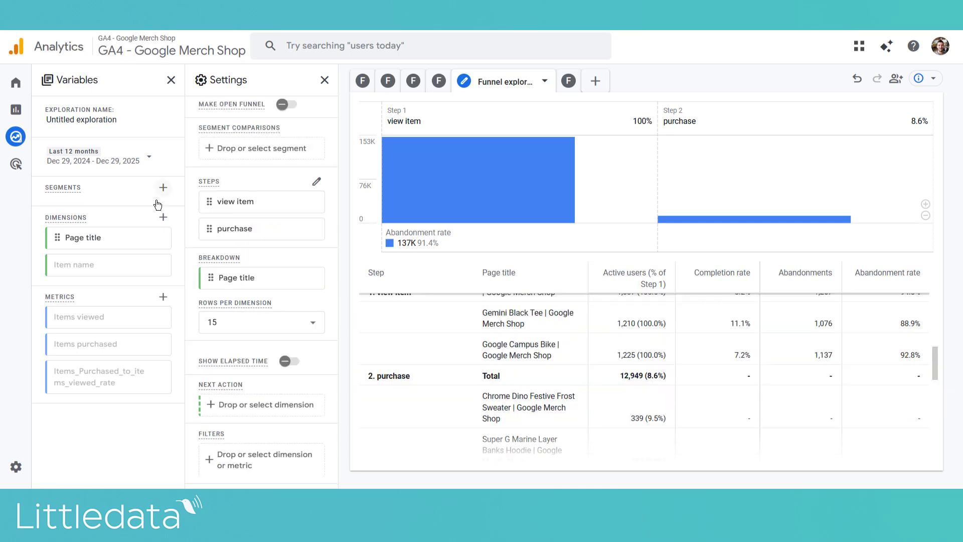
pyautogui.click(163, 217)
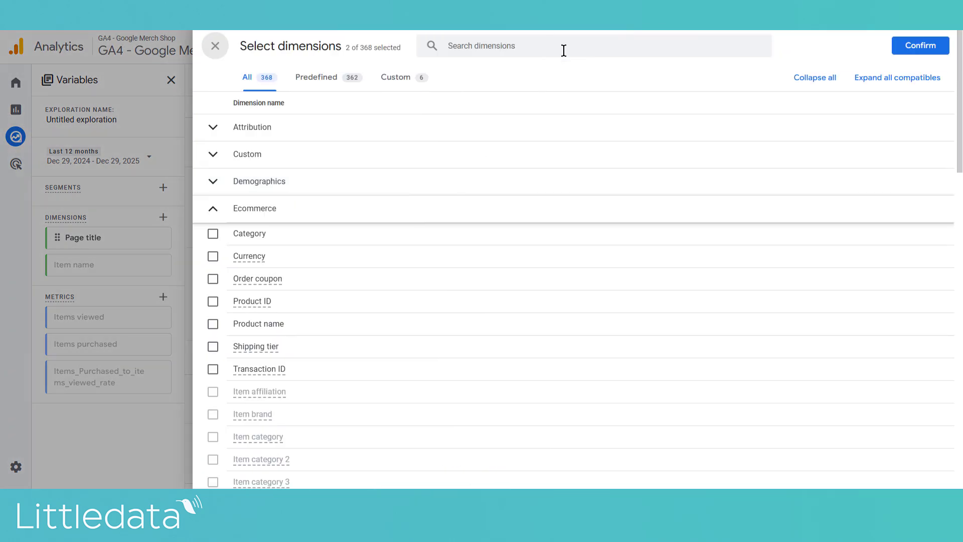
pyautogui.click(564, 50)
pyautogui.write('sess')
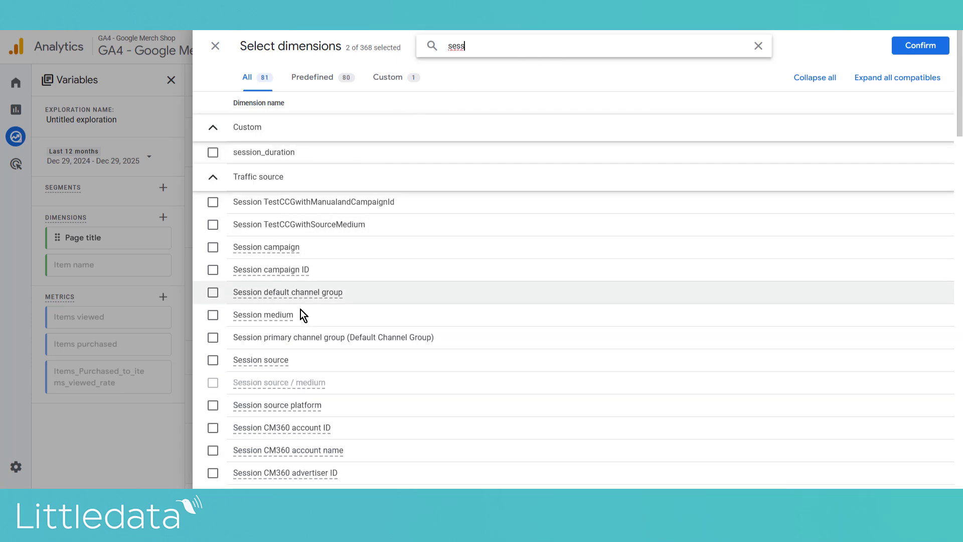
pyautogui.click(300, 315)
pyautogui.click(213, 360)
pyautogui.click(921, 46)
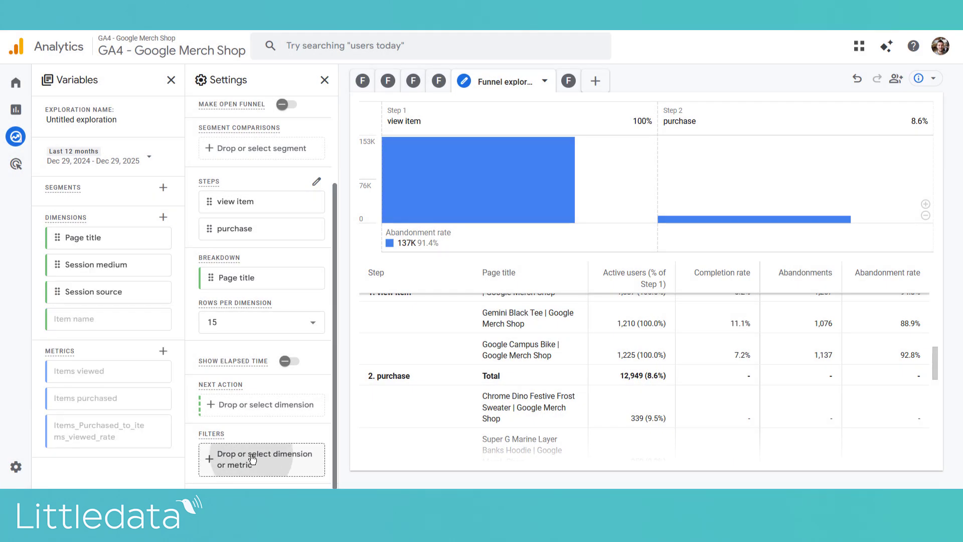
# - Filter the funnel to Session medium exactly matches cpc, and review the resulting completion rates by page title
pyautogui.click(252, 456)
pyautogui.click(273, 408)
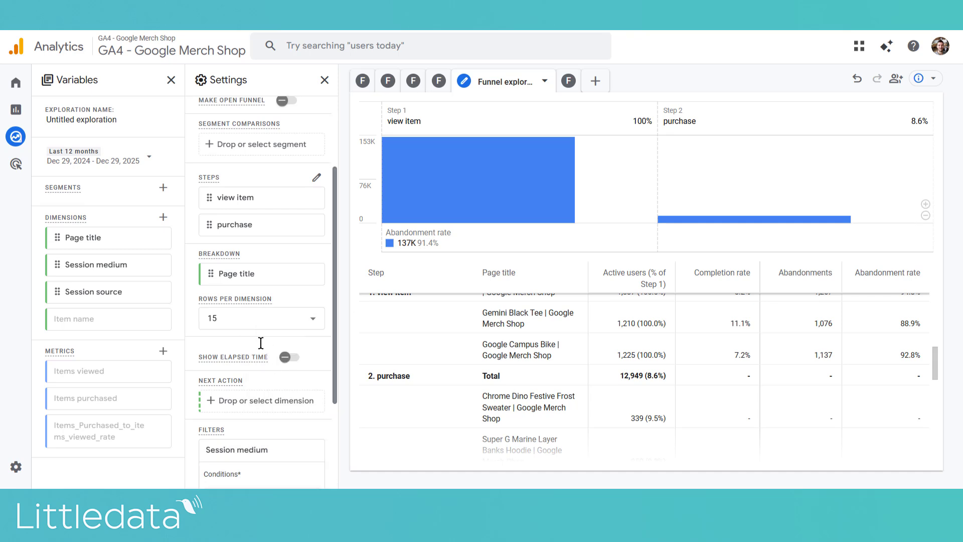
pyautogui.click(259, 359)
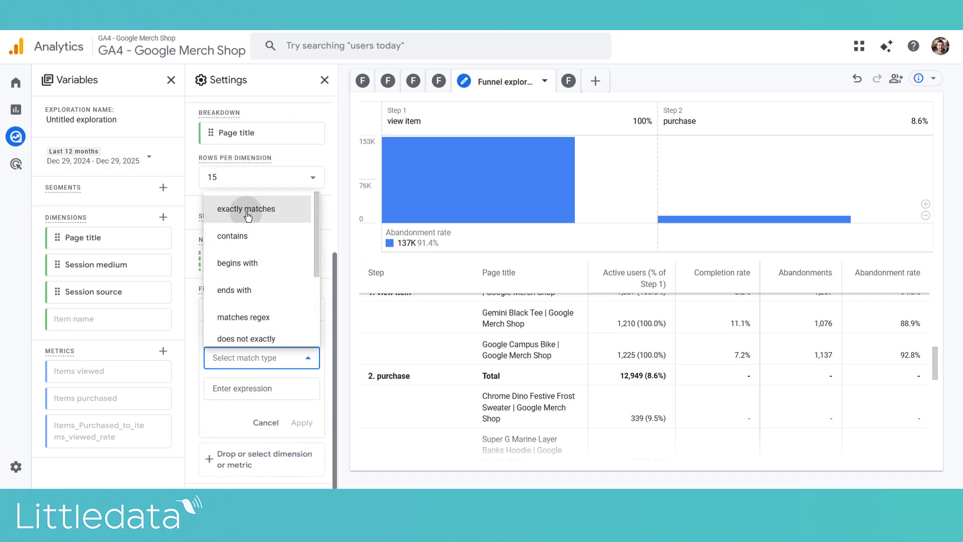
pyautogui.click(241, 207)
pyautogui.click(278, 389)
pyautogui.click(249, 307)
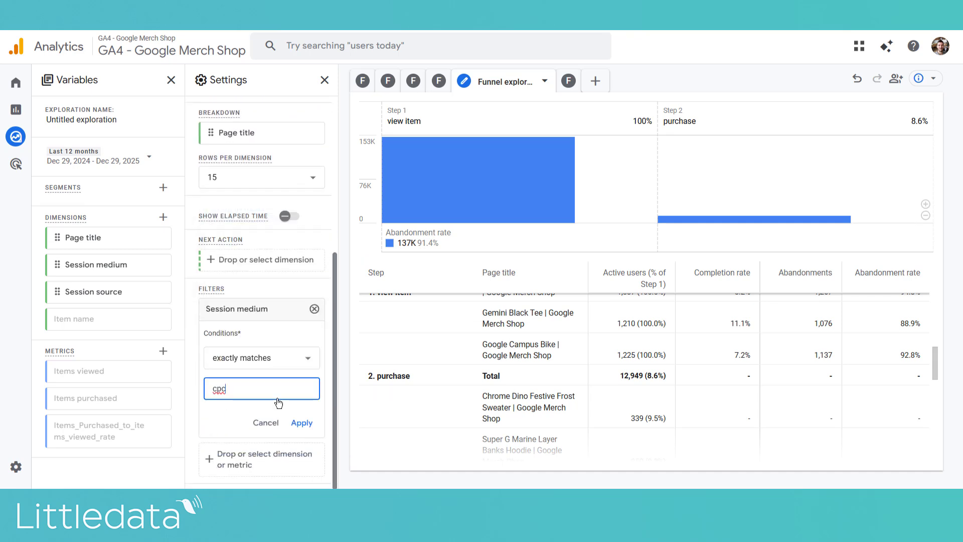
pyautogui.click(302, 423)
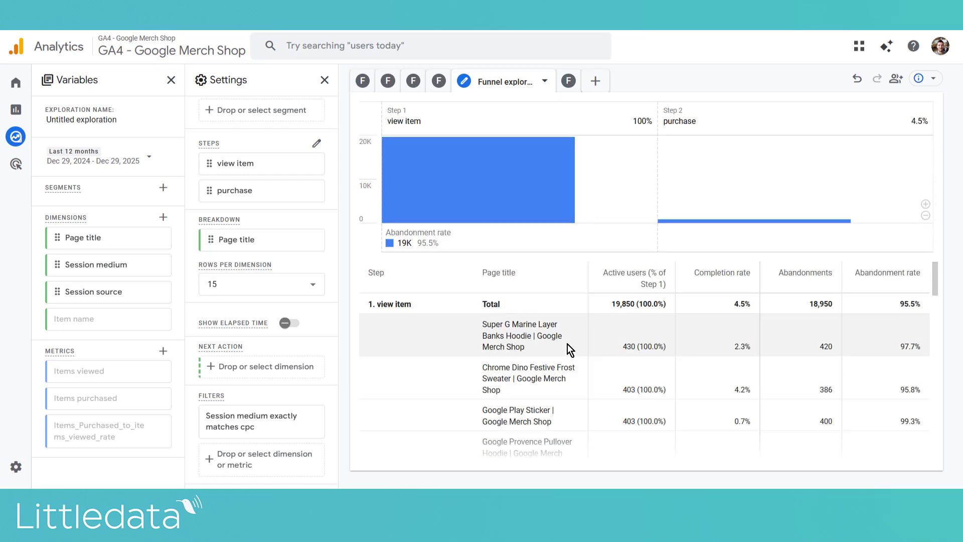
pyautogui.scroll(-3, 637, 392)
pyautogui.scroll(-3, 639, 392)
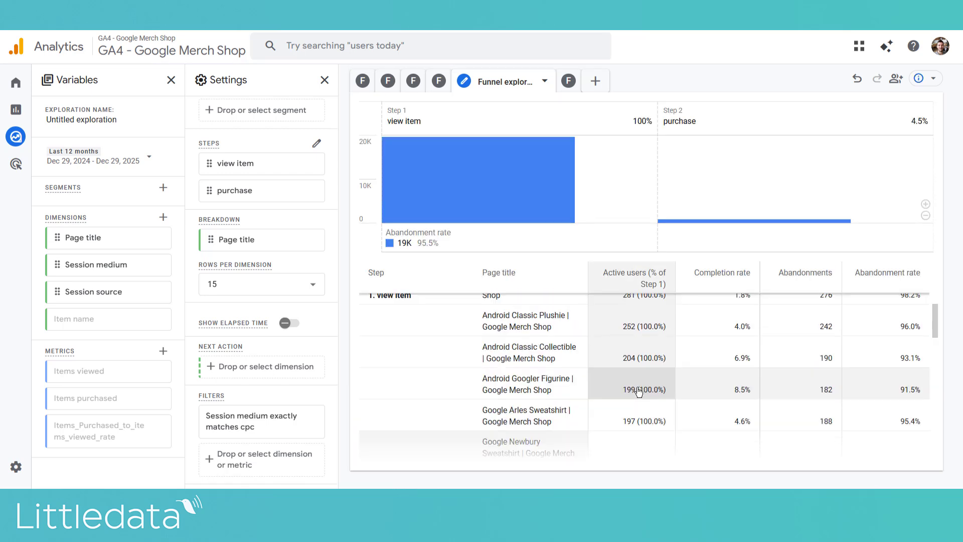